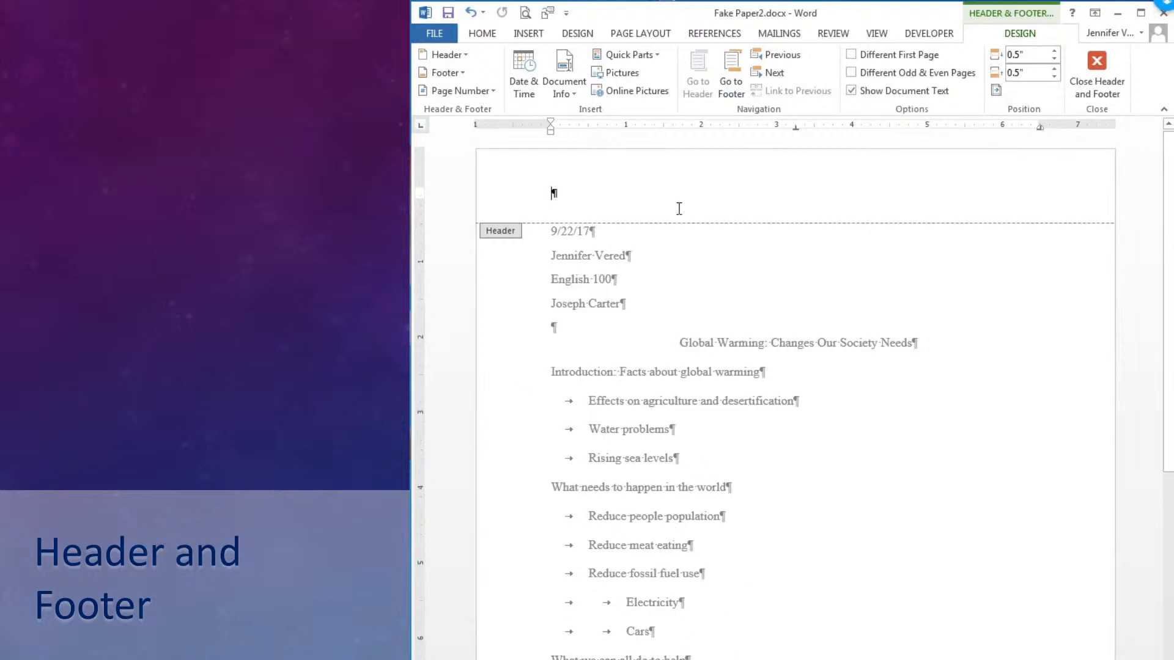
Reopen the page header for editing, right-align its line and enter the author's last name
click(1098, 68)
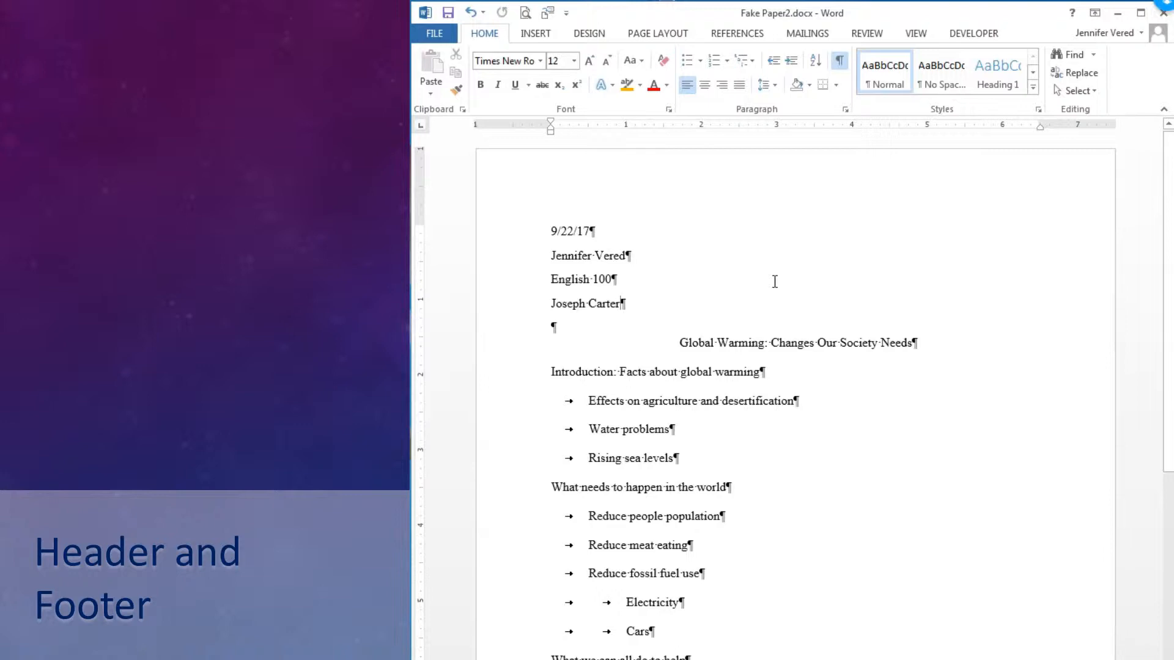
double_click(715, 164)
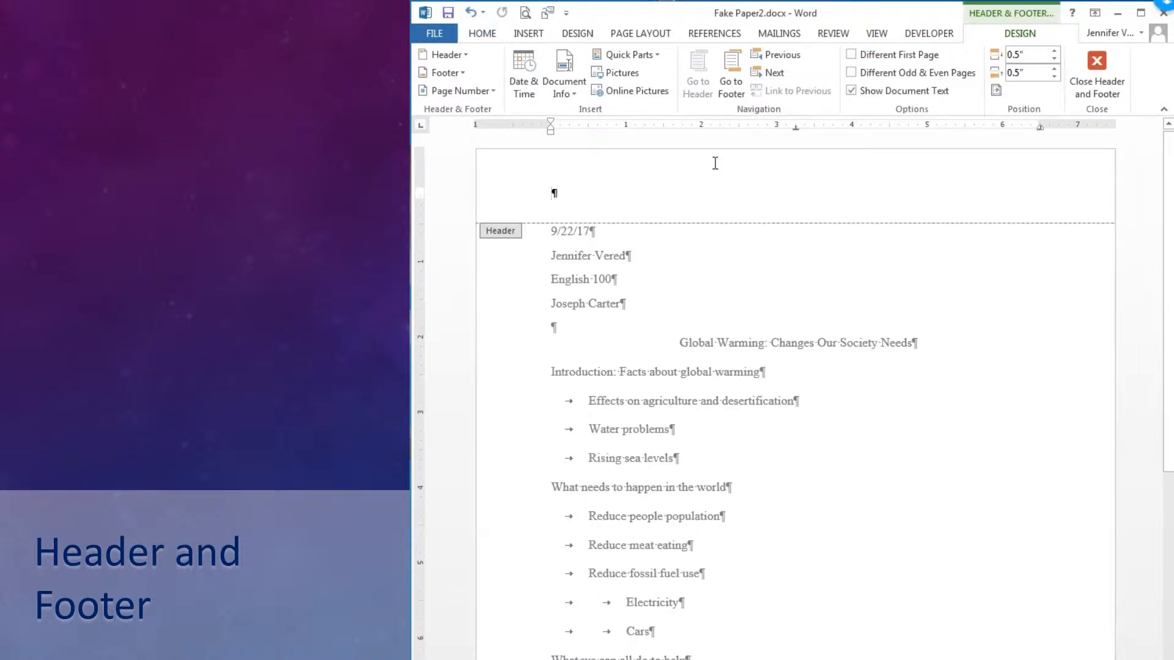
click(479, 35)
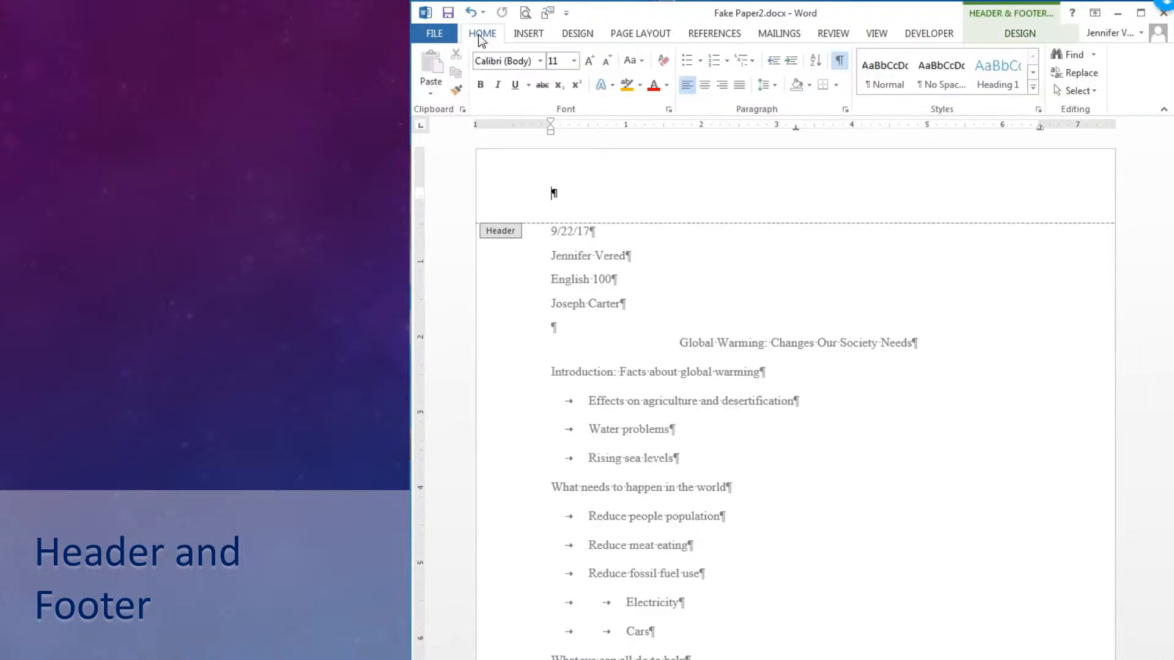
click(719, 88)
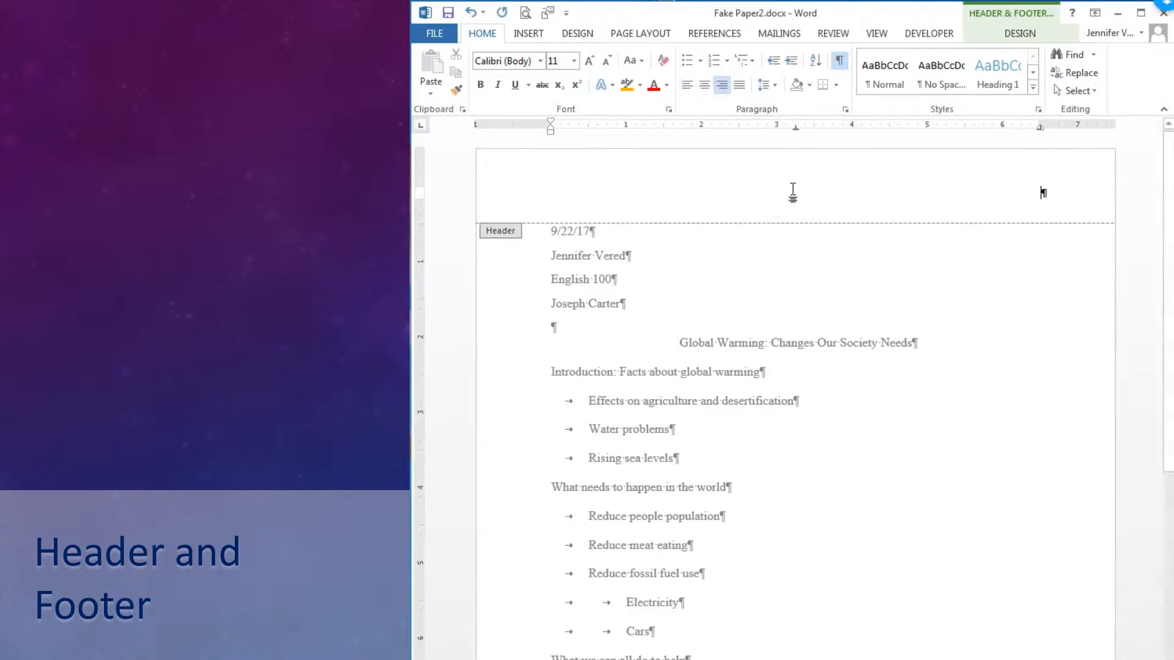
text(Vered)
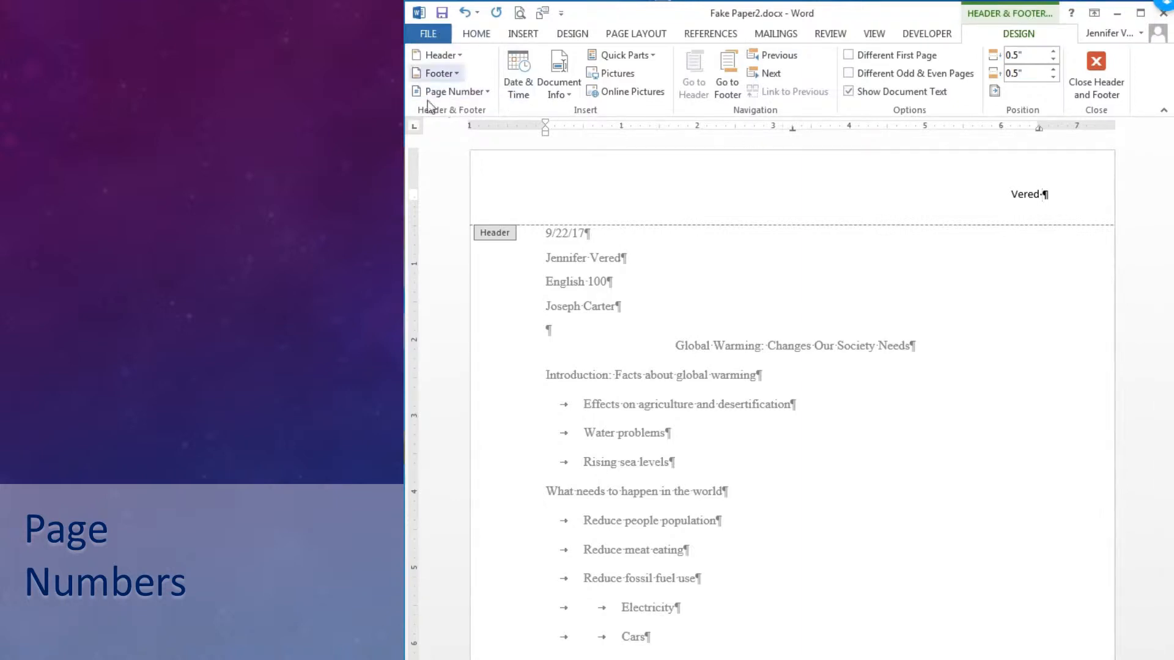
Insert a Plain Number page number at the current position after the last name in the header
click(459, 91)
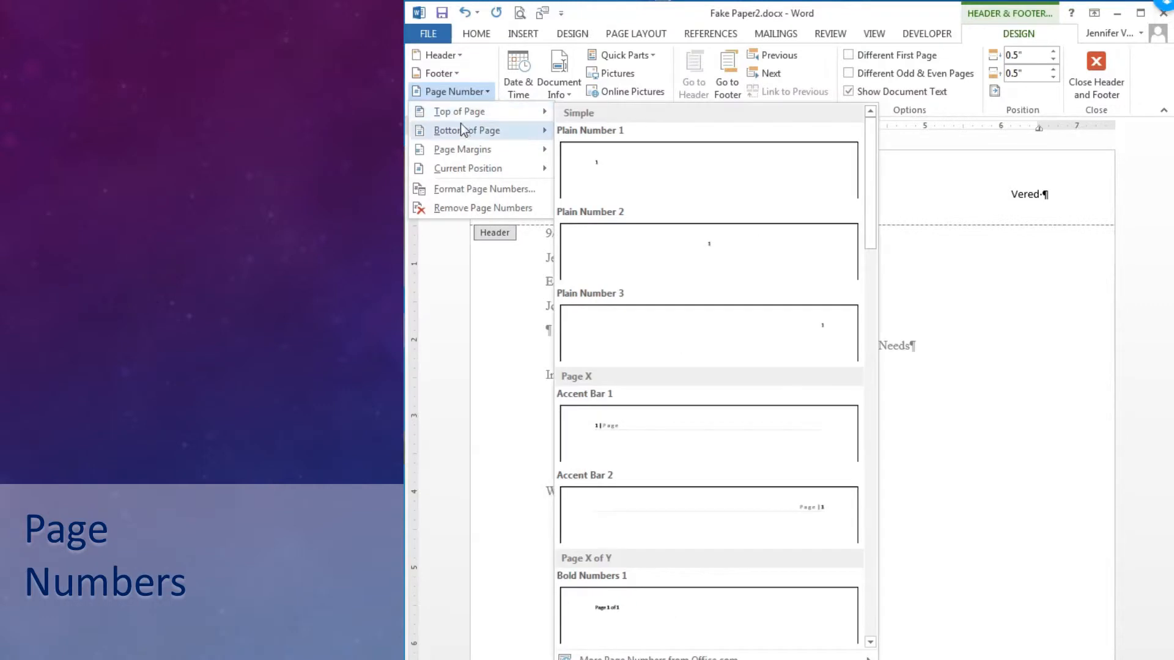
mouse_move(460, 131)
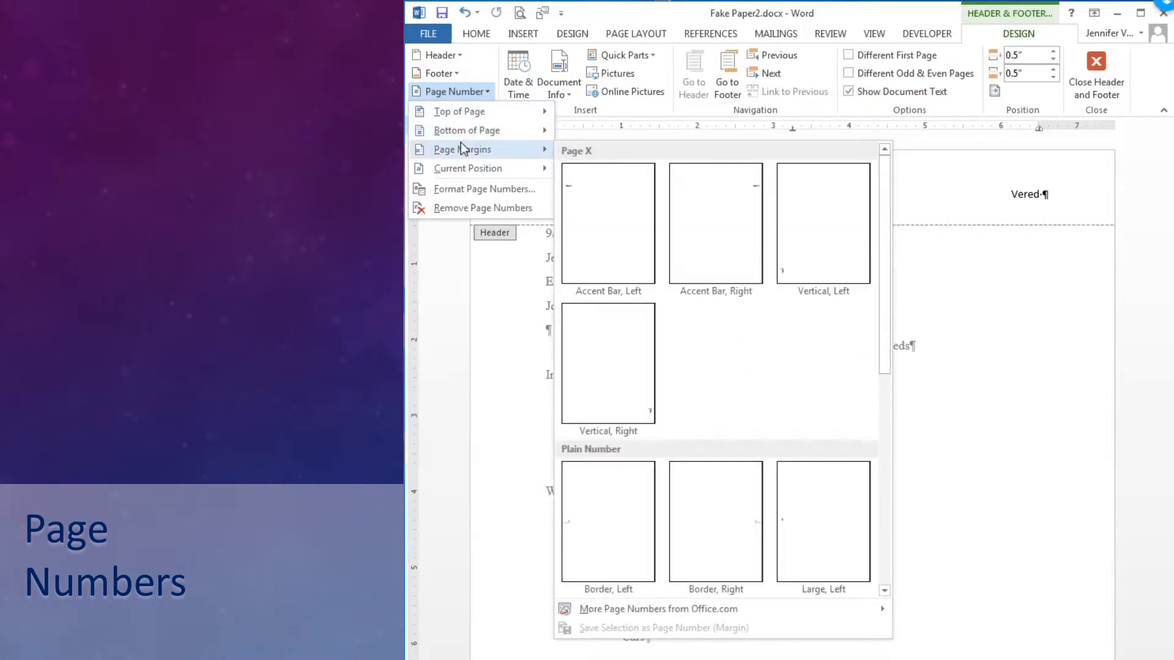
mouse_move(466, 170)
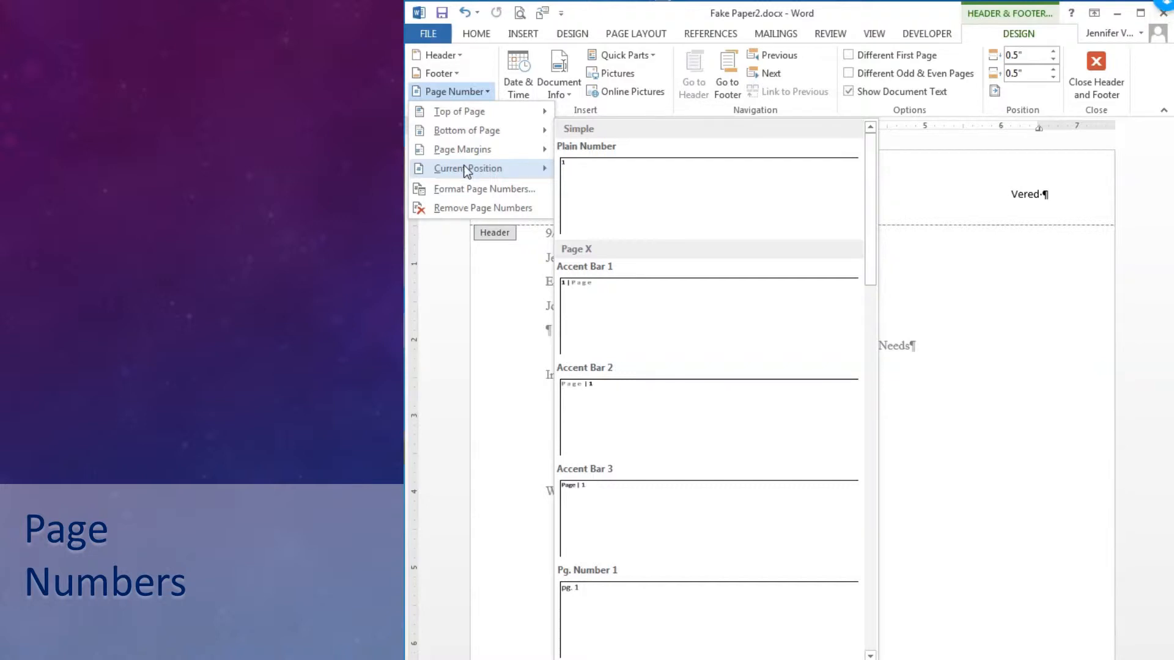
click(614, 184)
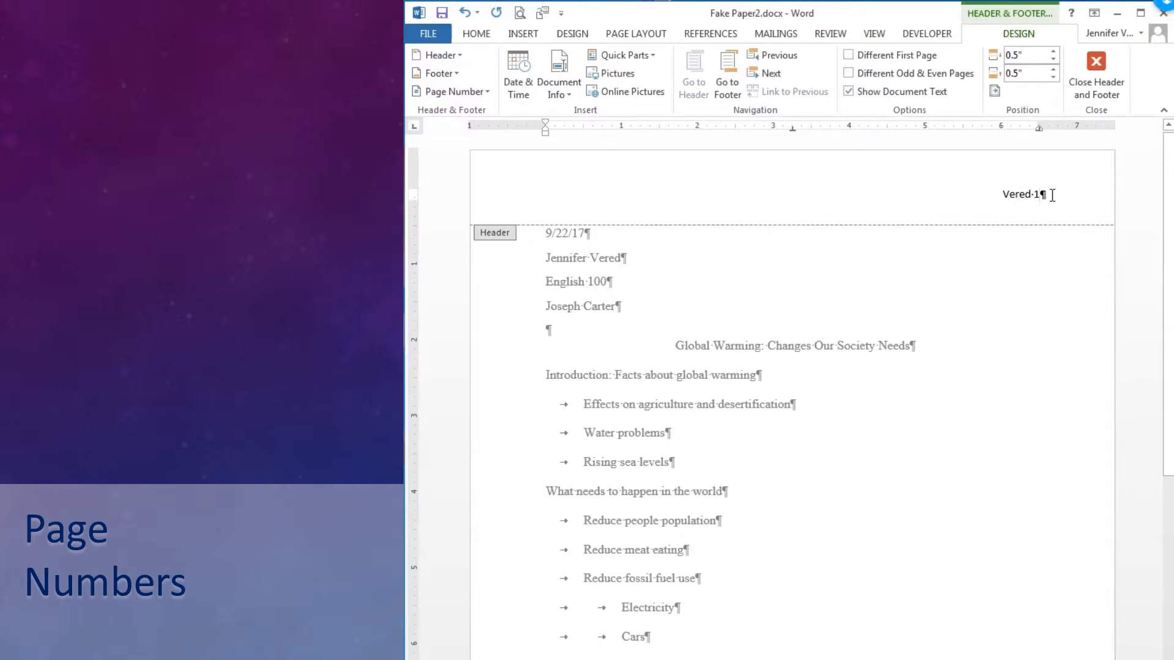
Format the whole header text as 12 pt Times New Roman and return to the document body
drag(1050, 194, 1001, 193)
click(480, 35)
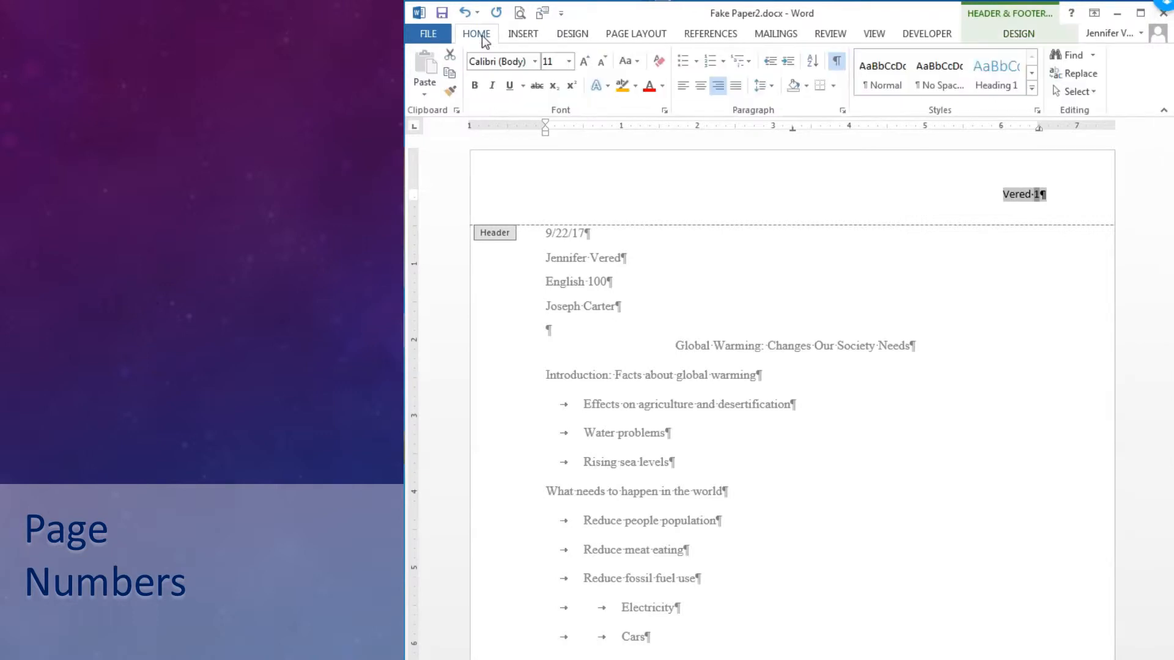
click(569, 64)
click(554, 141)
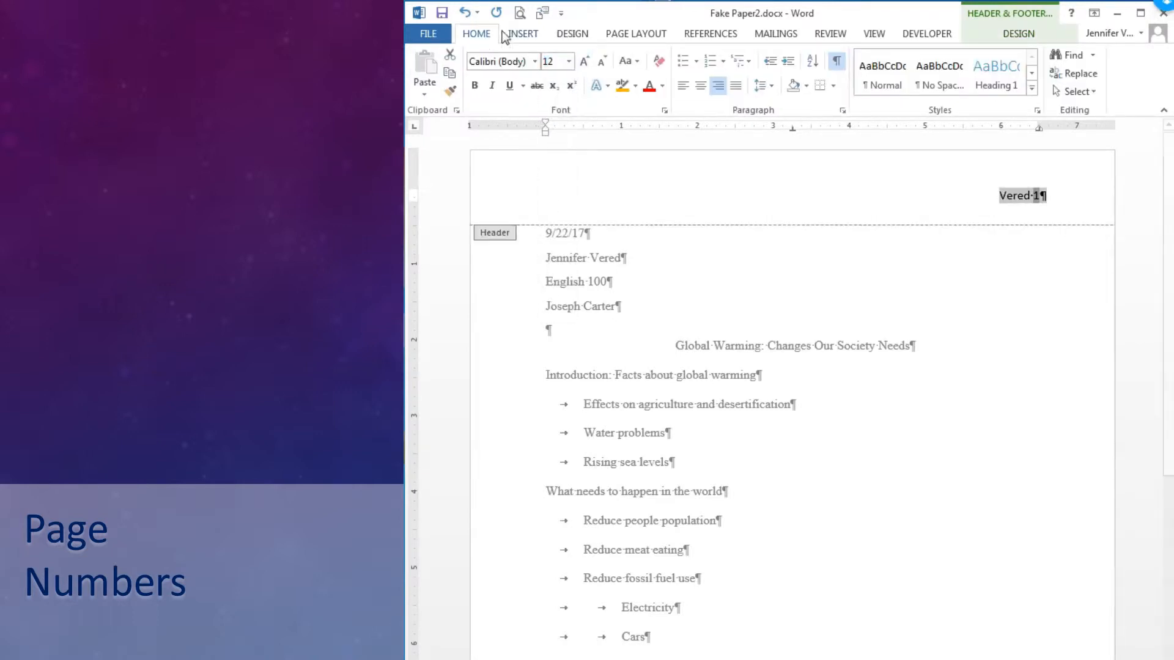
click(535, 61)
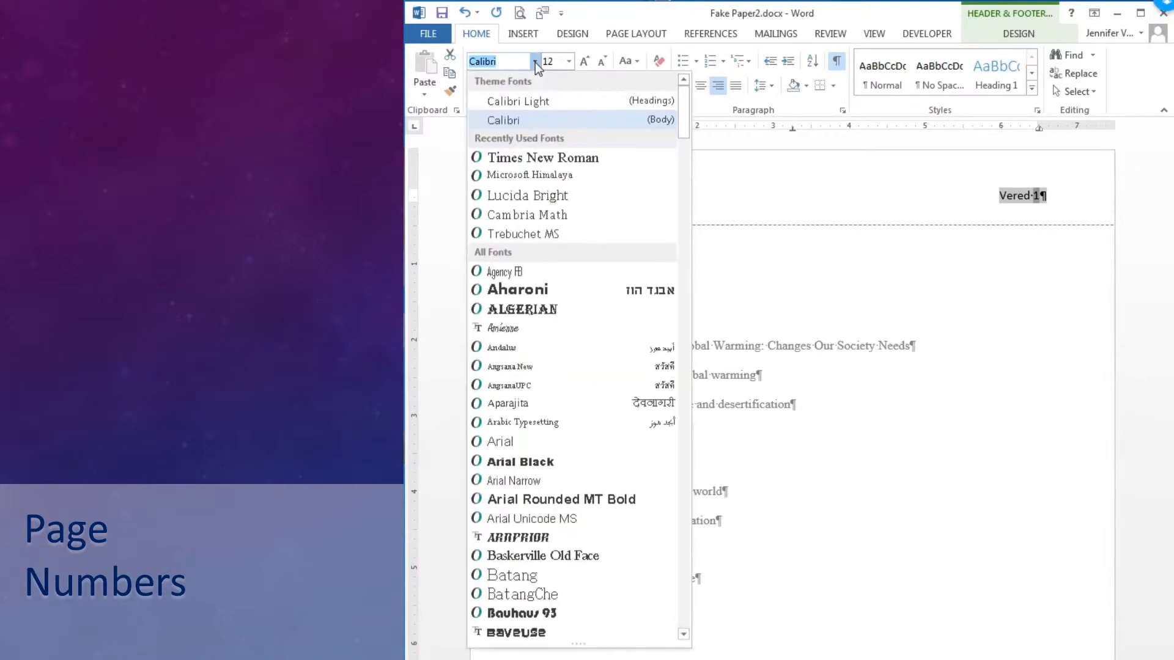
click(542, 158)
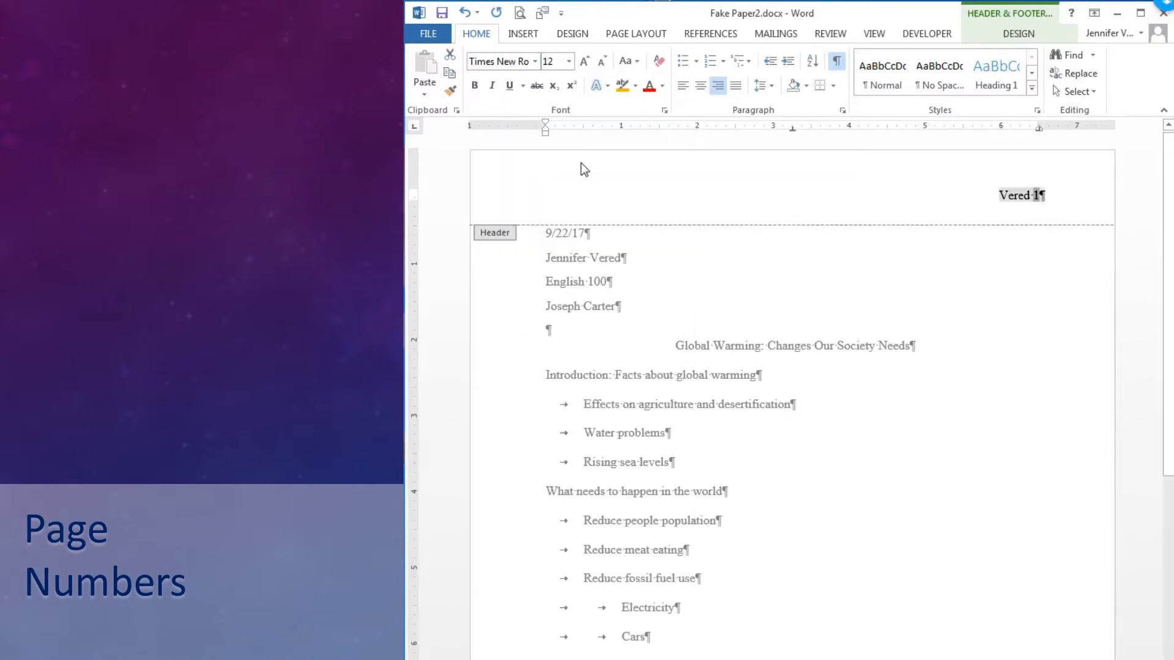
click(1015, 33)
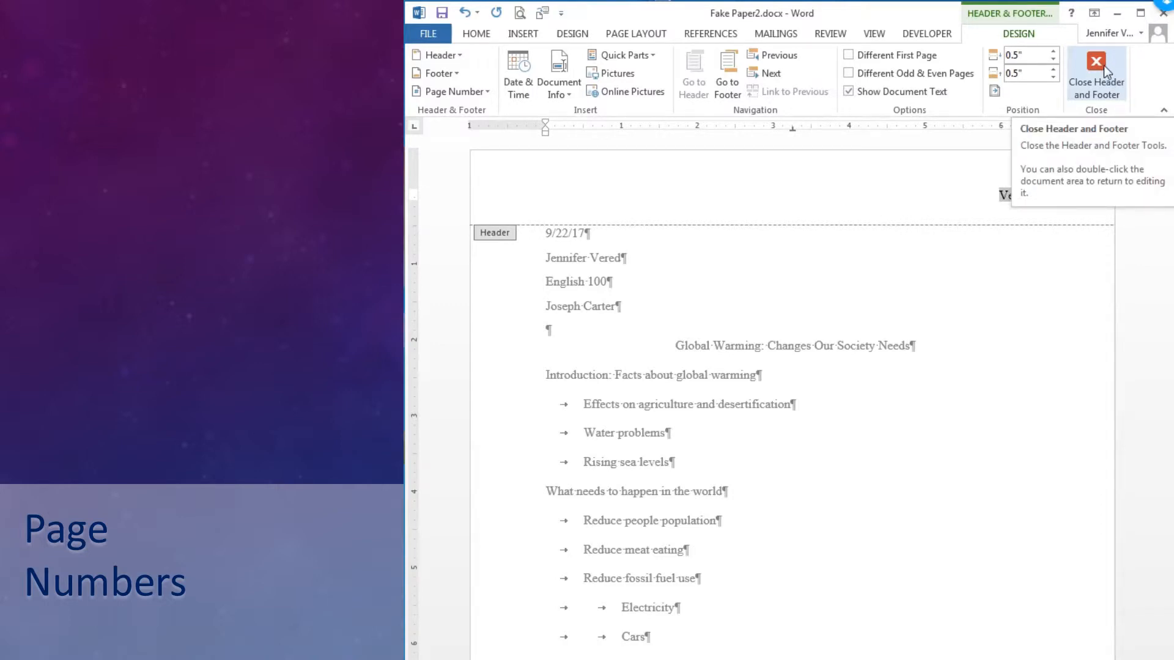
double_click(924, 282)
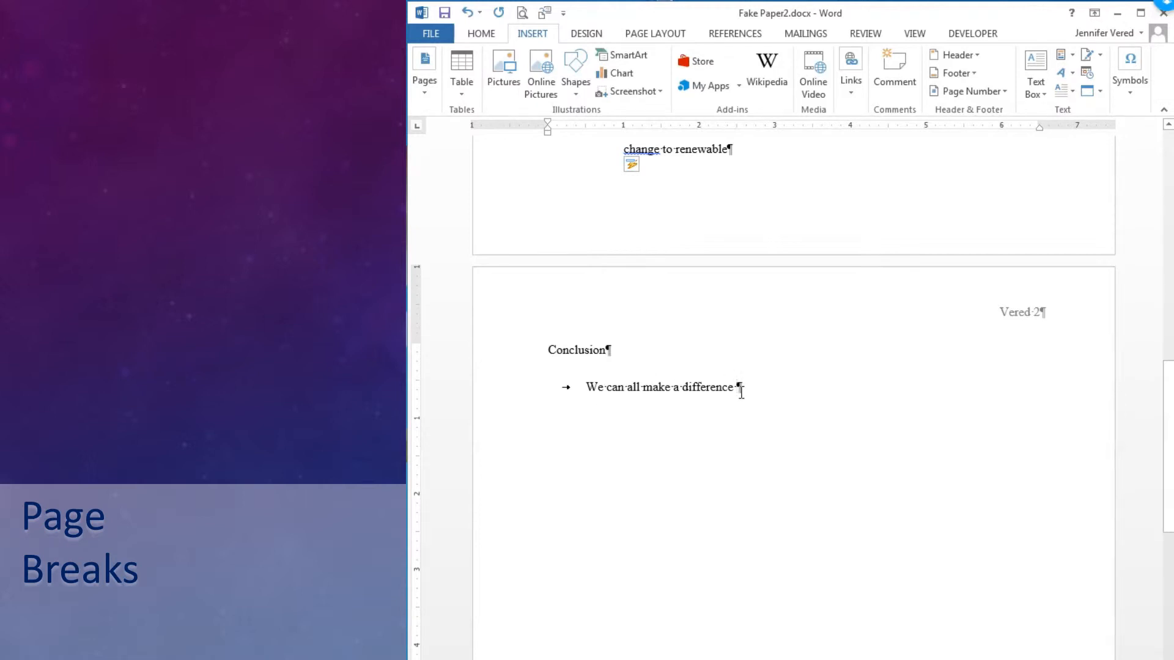
Insert a page break after the last line of the conclusion, "We can all make a difference"
click(483, 34)
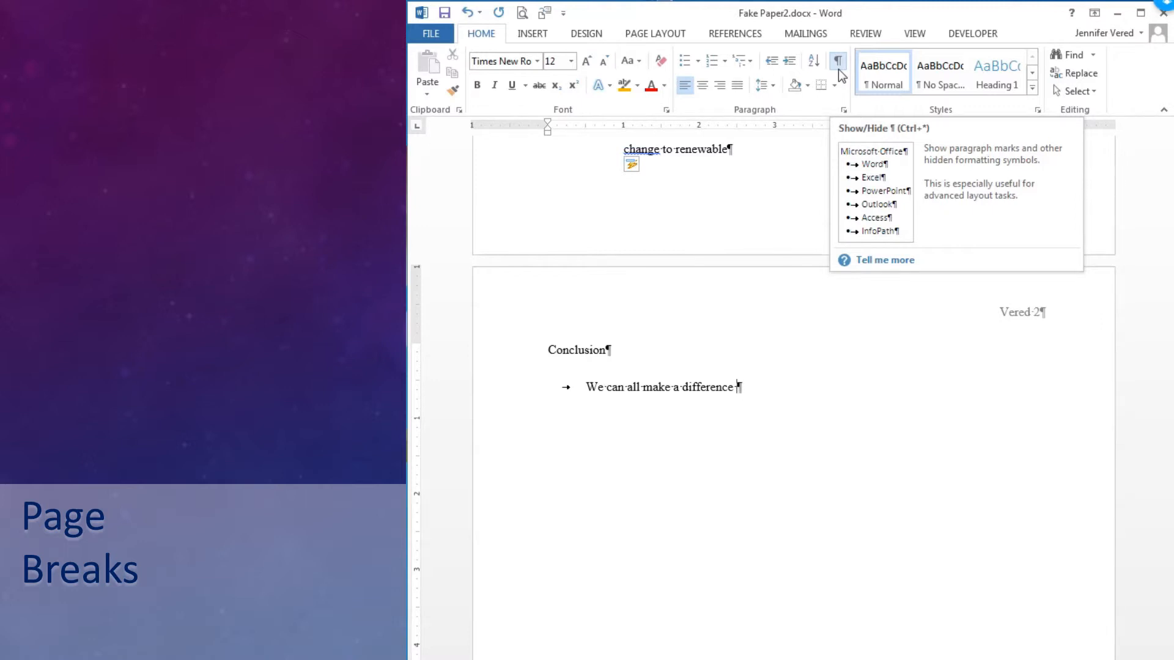
click(655, 35)
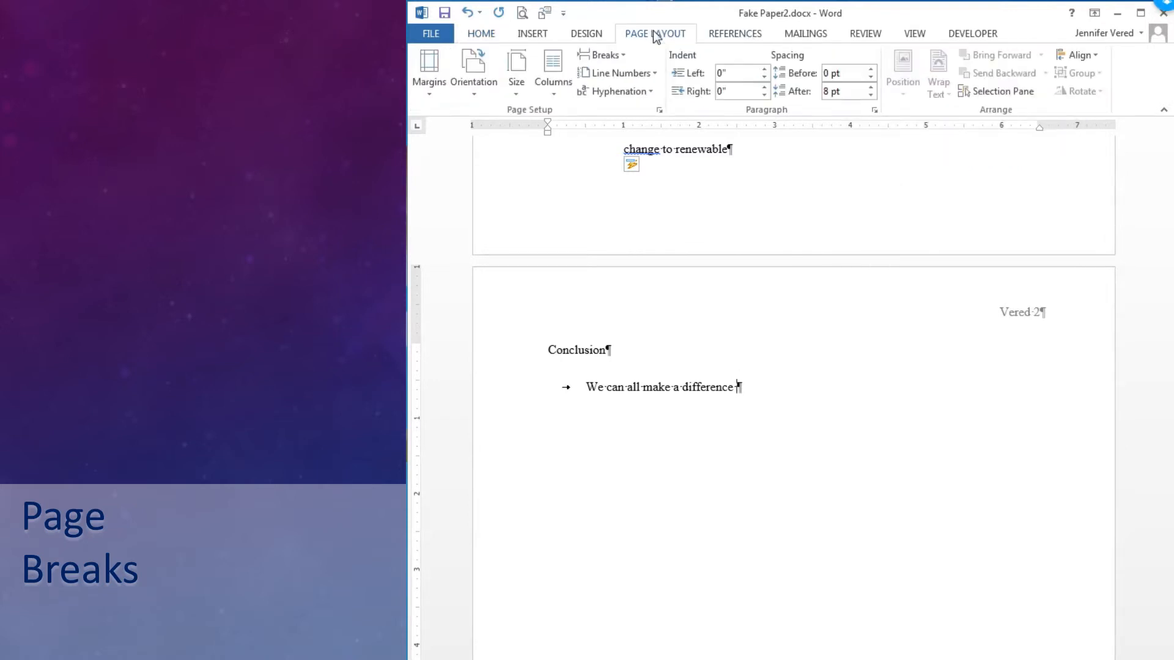
click(622, 54)
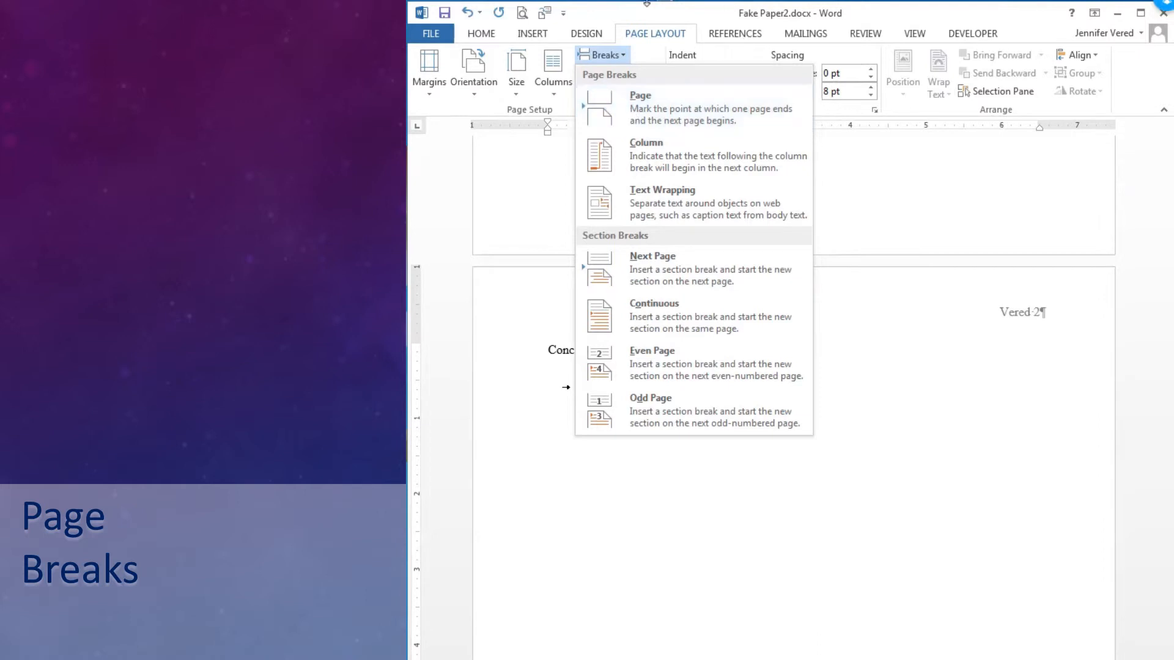
click(539, 35)
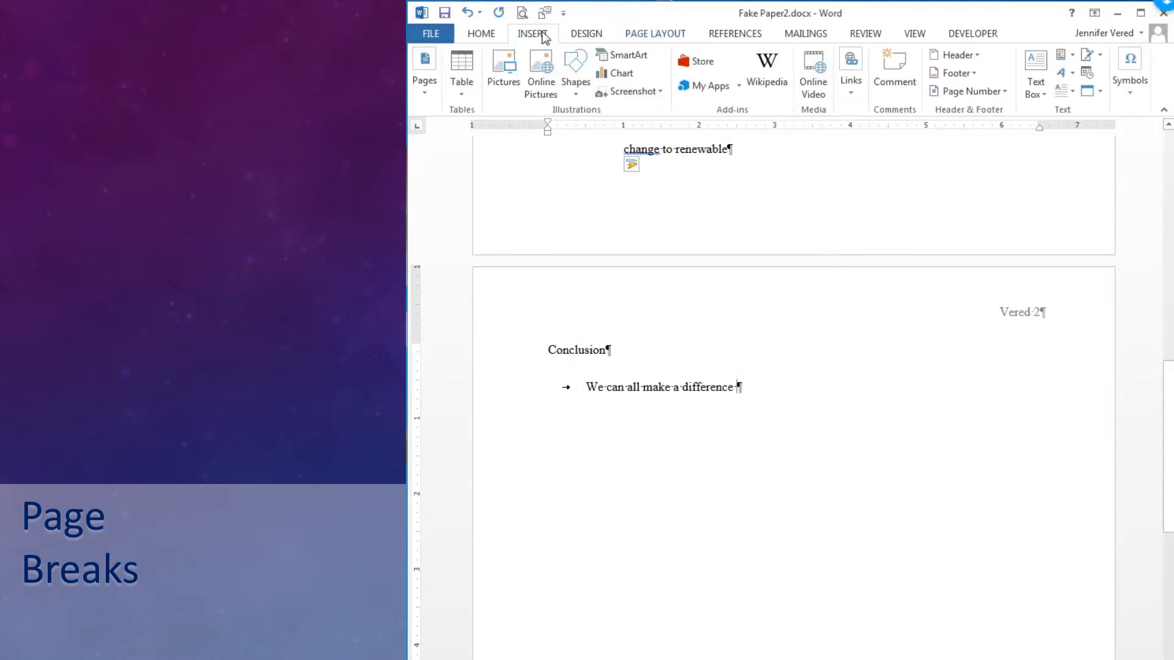
click(426, 90)
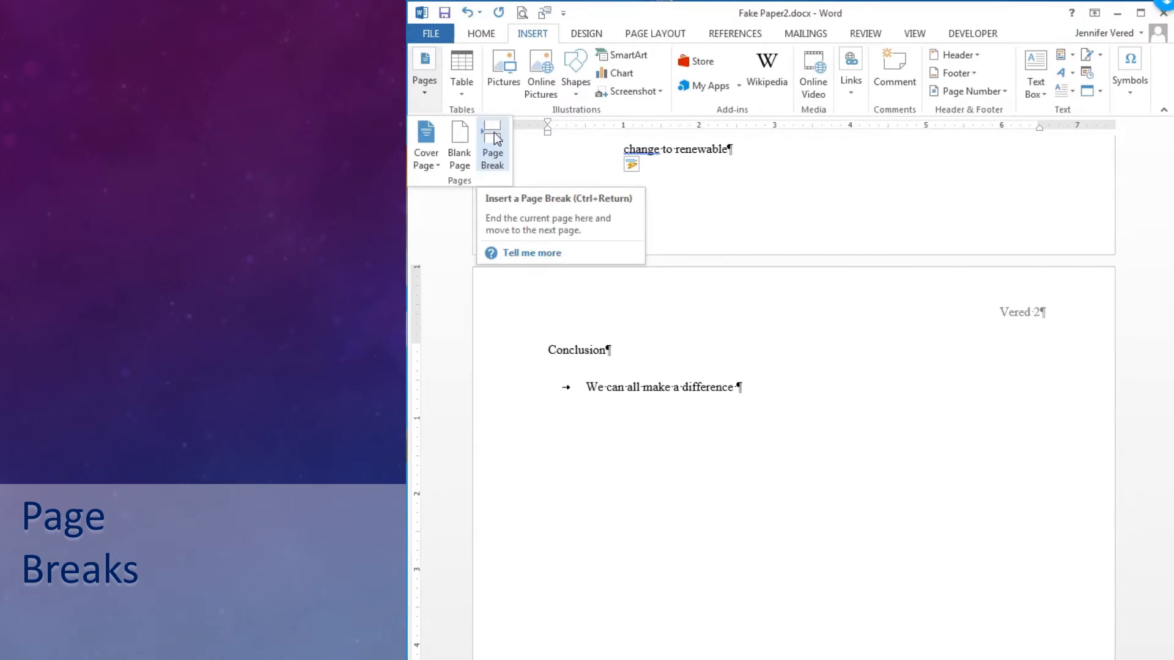
click(495, 138)
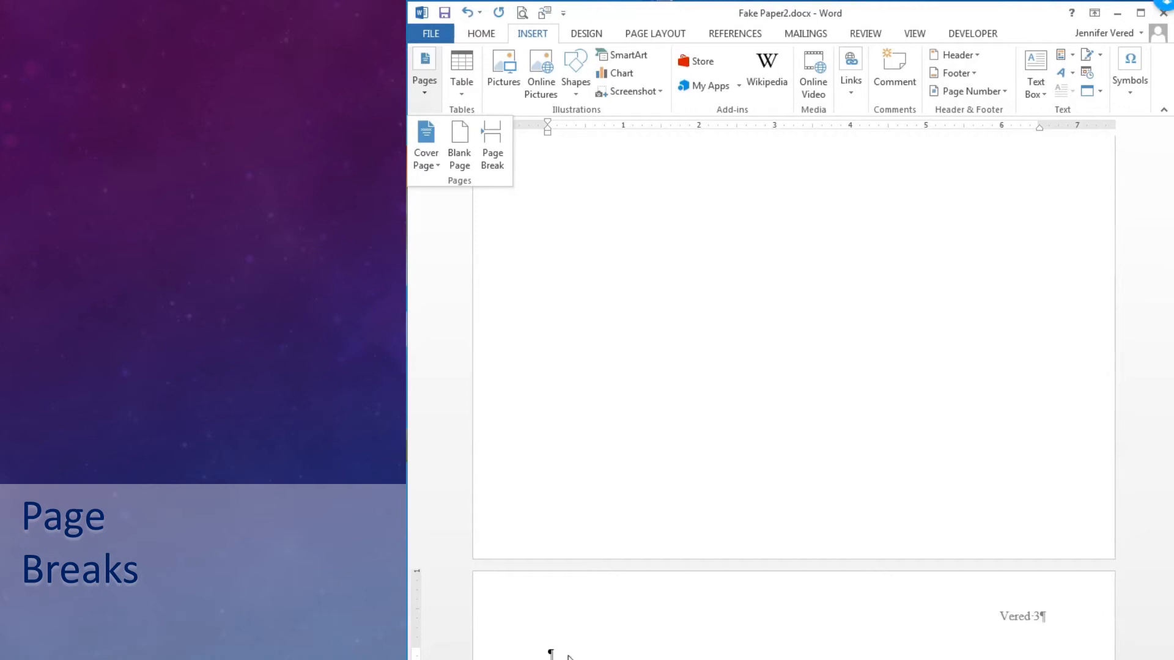
Inspect the page break below the conclusion by selecting it and switching the formatting marks off and back on
click(549, 650)
drag(1169, 466, 1057, 362)
drag(666, 375, 537, 379)
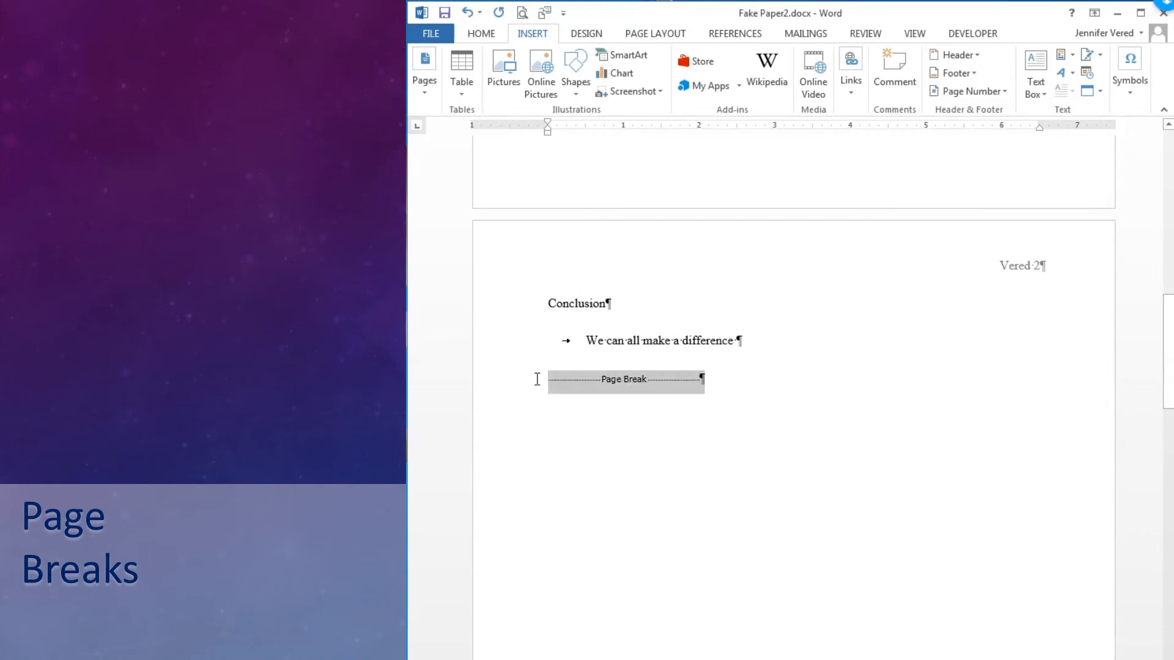
click(481, 34)
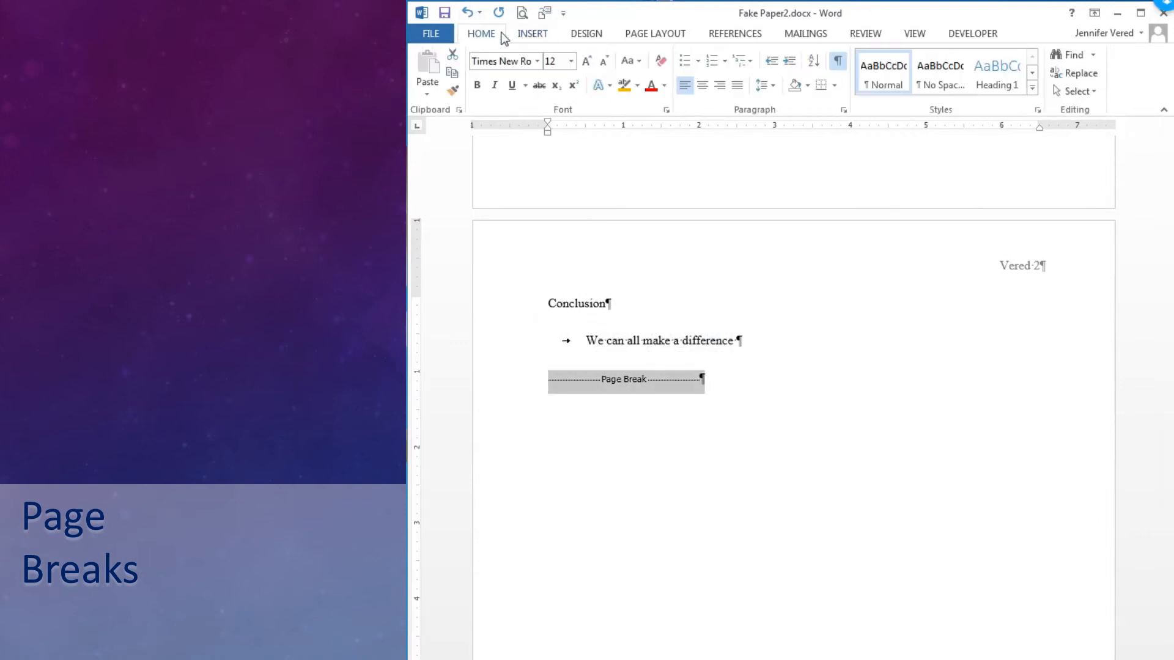
click(836, 63)
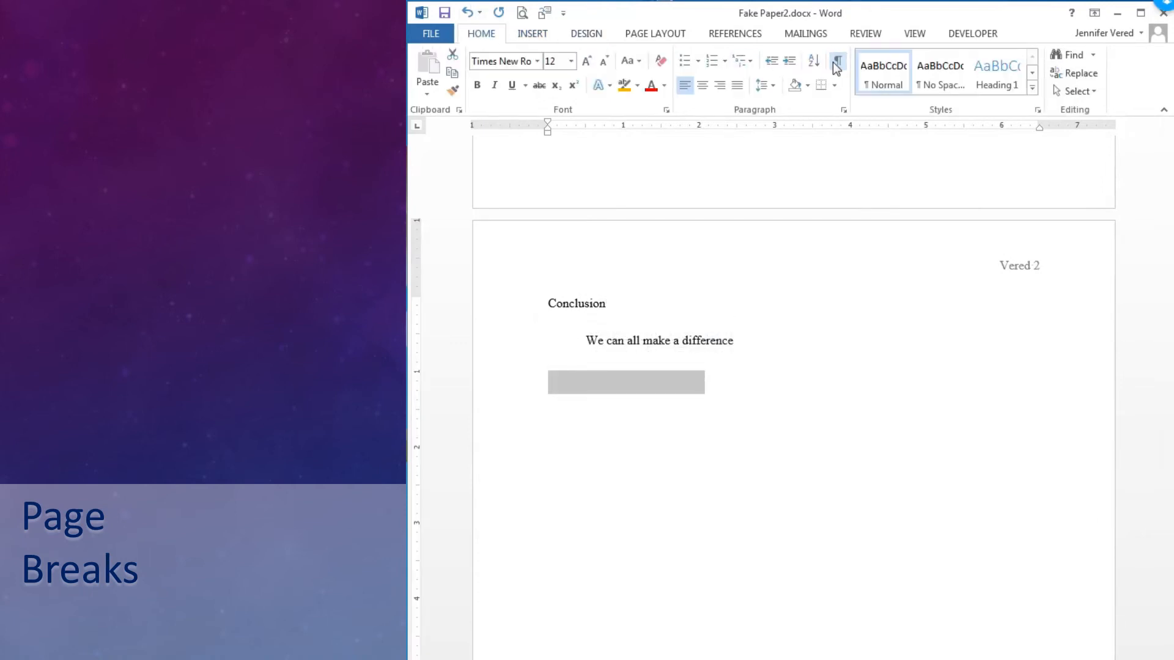
click(837, 64)
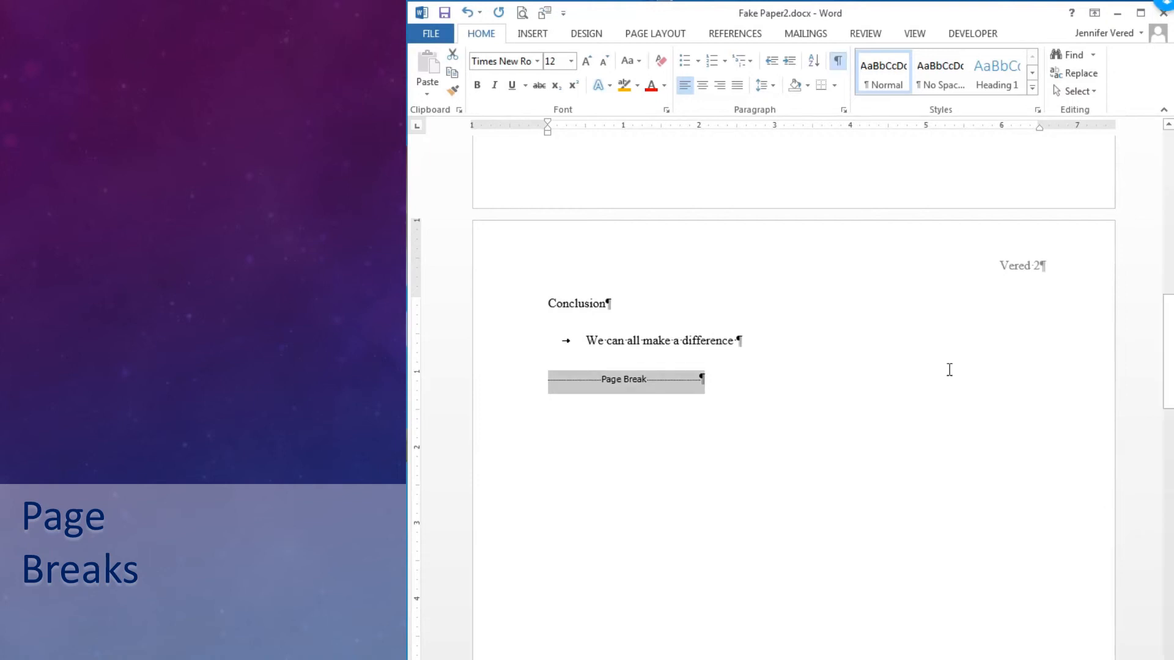
click(741, 384)
Enter the heading "Works Cited" on the first line of page 3 and center it
drag(1164, 350, 1147, 482)
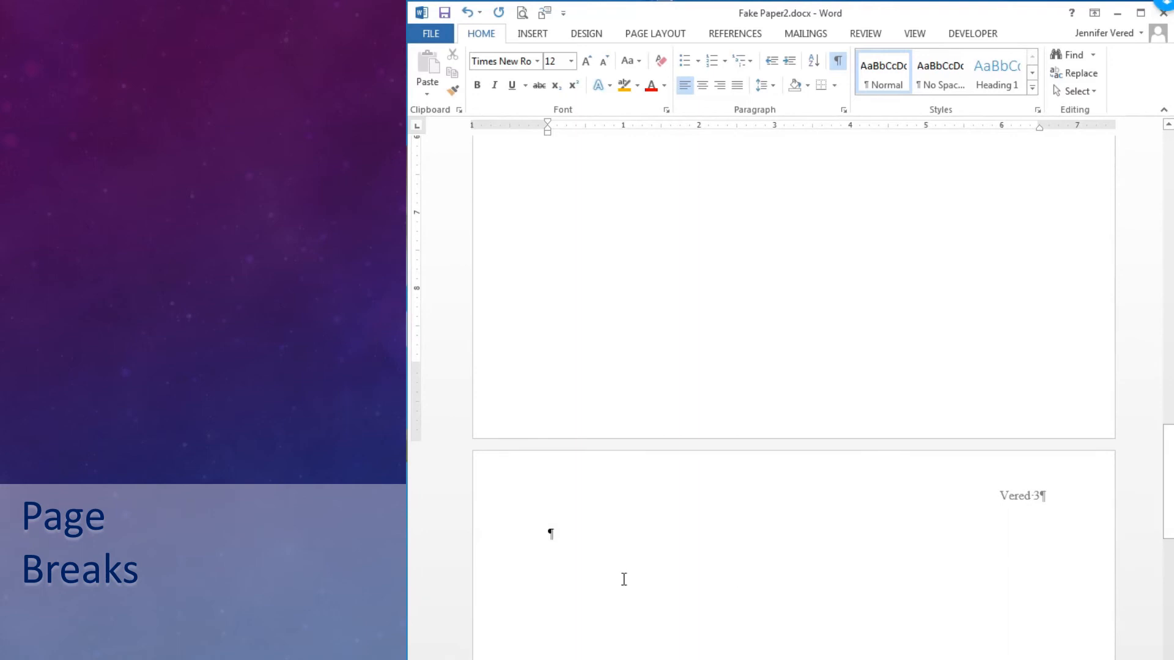
click(570, 537)
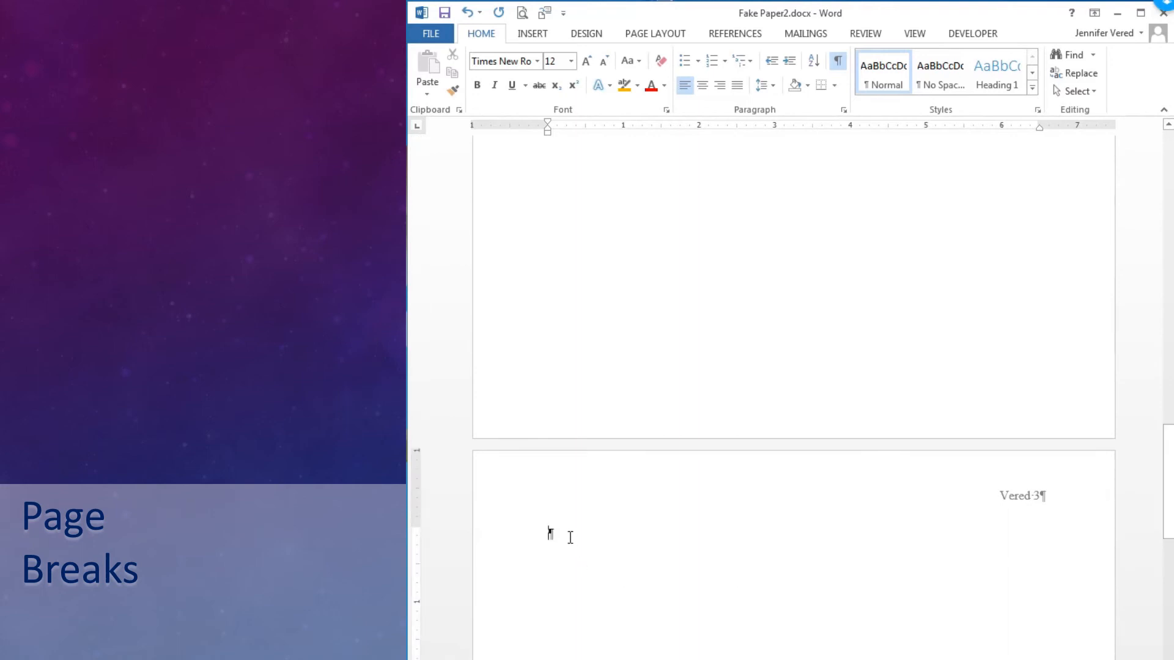
text(Works Cited)
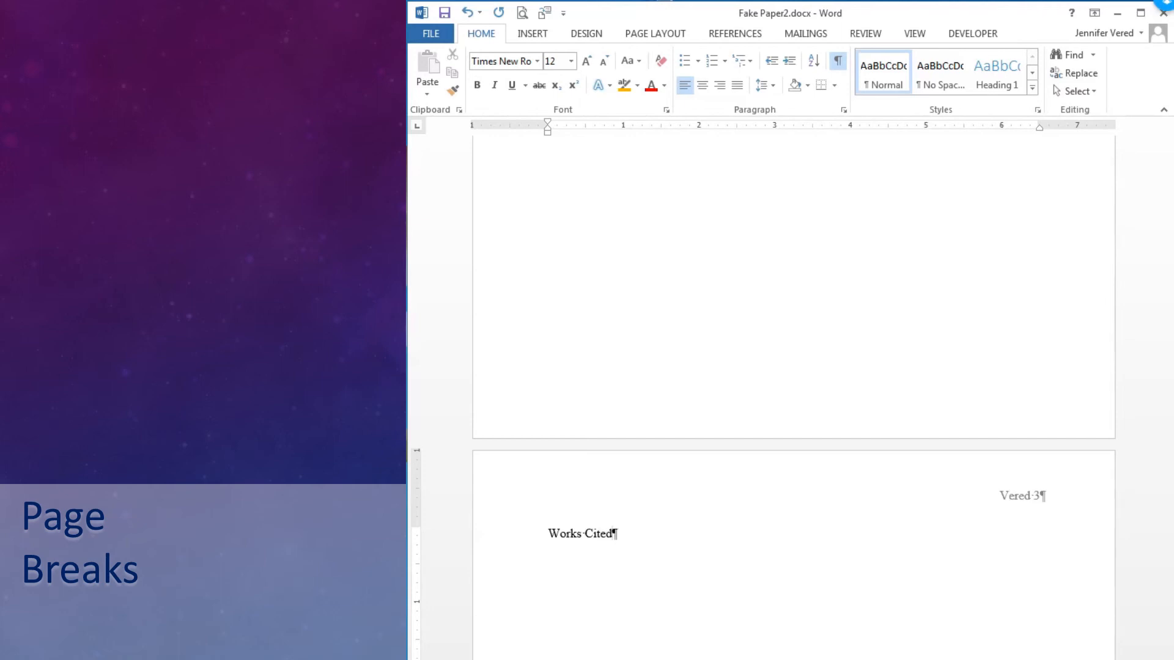
click(701, 89)
Add a run of empty paragraphs below "We can all make a difference" on page 2 until the cursor reaches page 3
drag(1170, 492, 1156, 358)
click(774, 362)
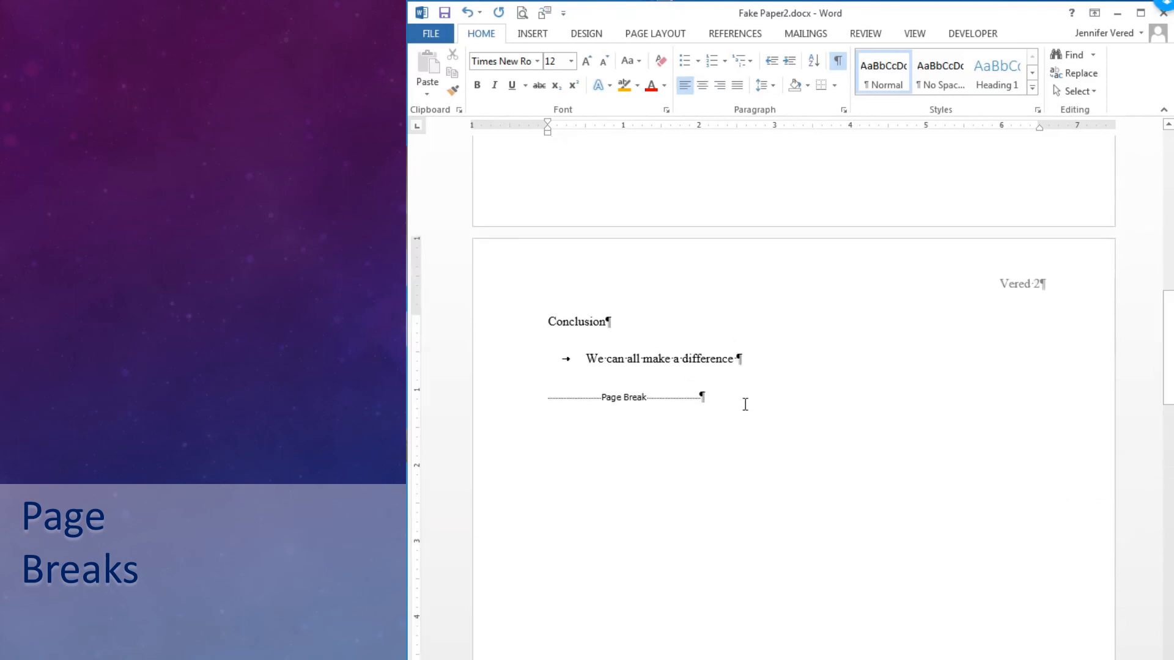
key(Return)
key(Return)
key(Return)
key(Return)
key(Return)
key(Return)
key(Return)
key(Return)
key(Return)
key(Return)
key(Return)
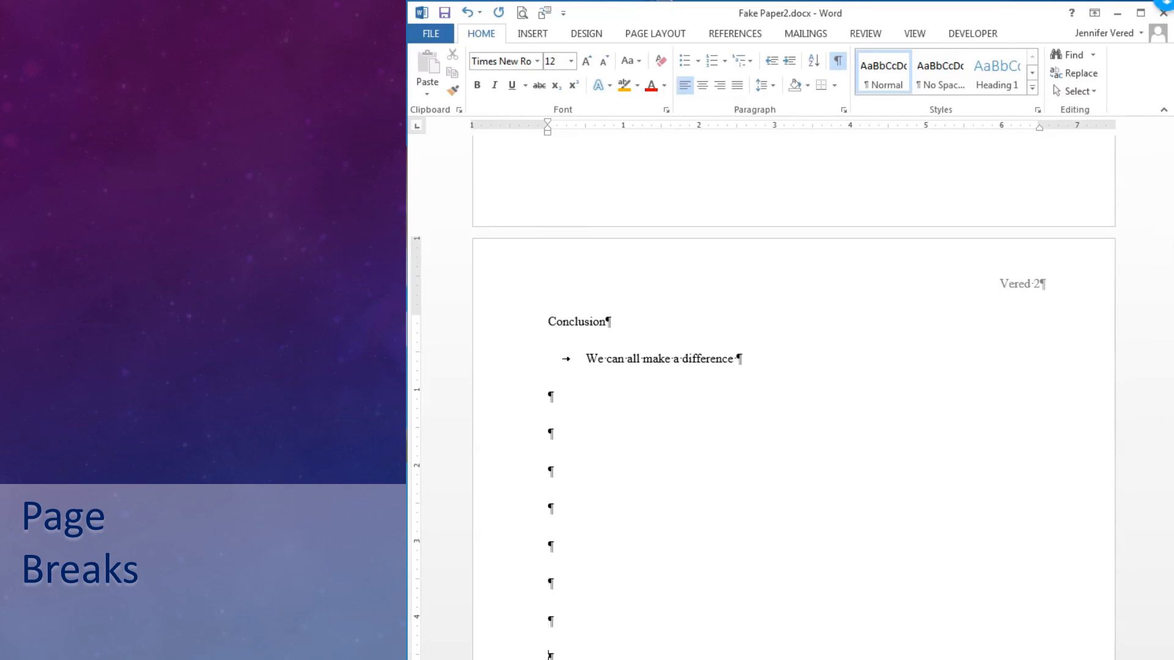
key(Return)
key(Return)
key(Return)
key(Return)
key(Return)
key(Return)
key(Return)
key(Return)
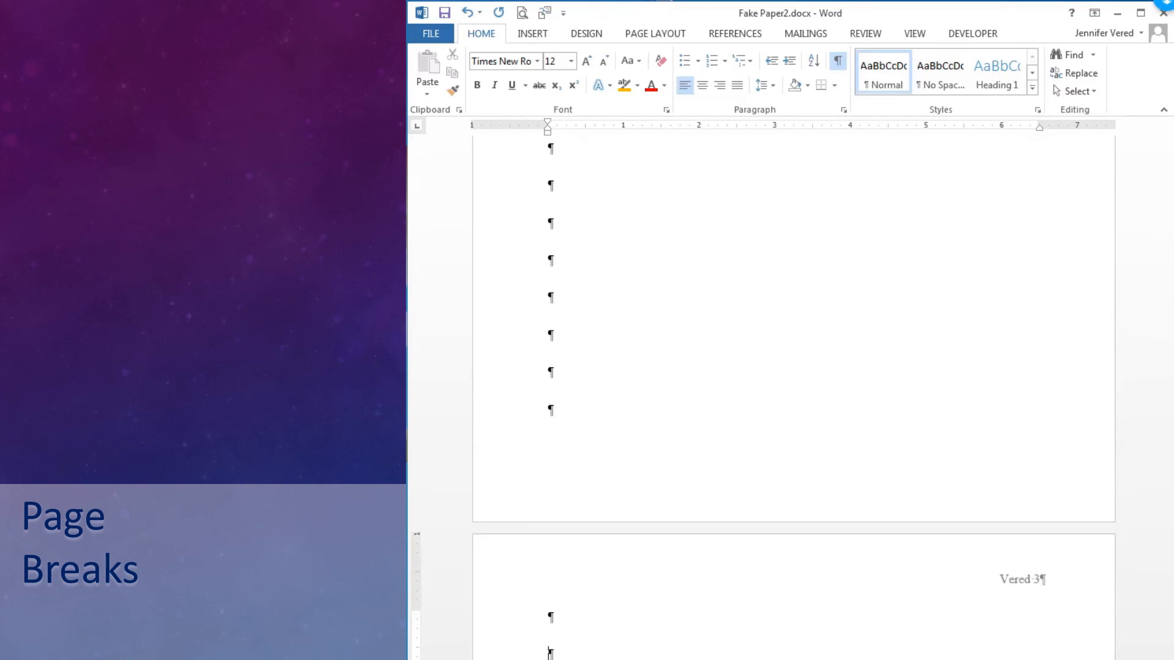